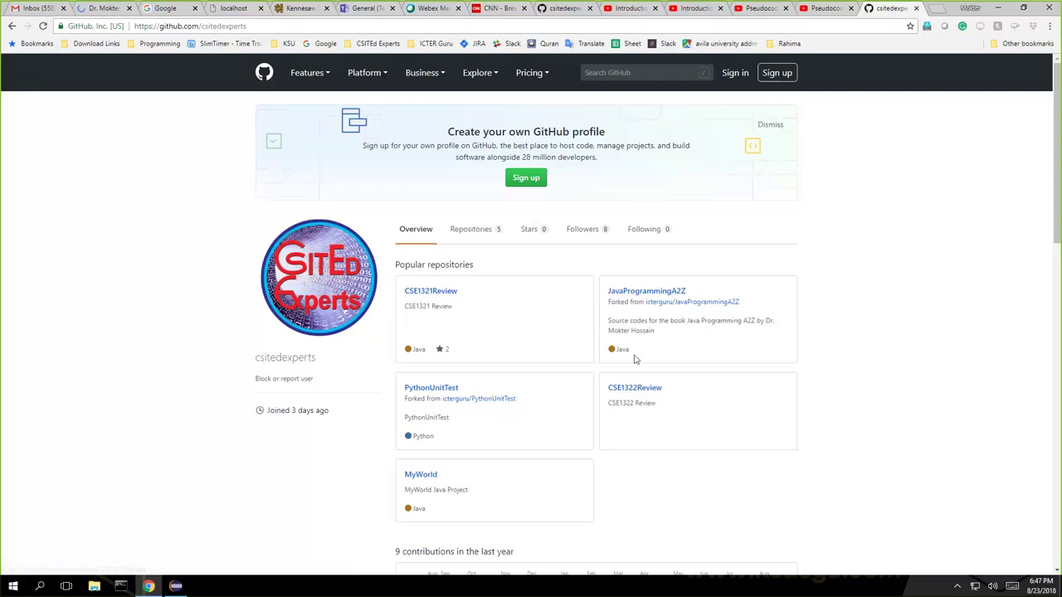
Step: Open the CSE1321Review repository from the popular repositories and copy its HTTPS clone URL
scroll(735, 514, "down", 3)
scroll(708, 475, "up", 3)
scroll(483, 236, "down", 1)
scroll(483, 236, "down", 1)
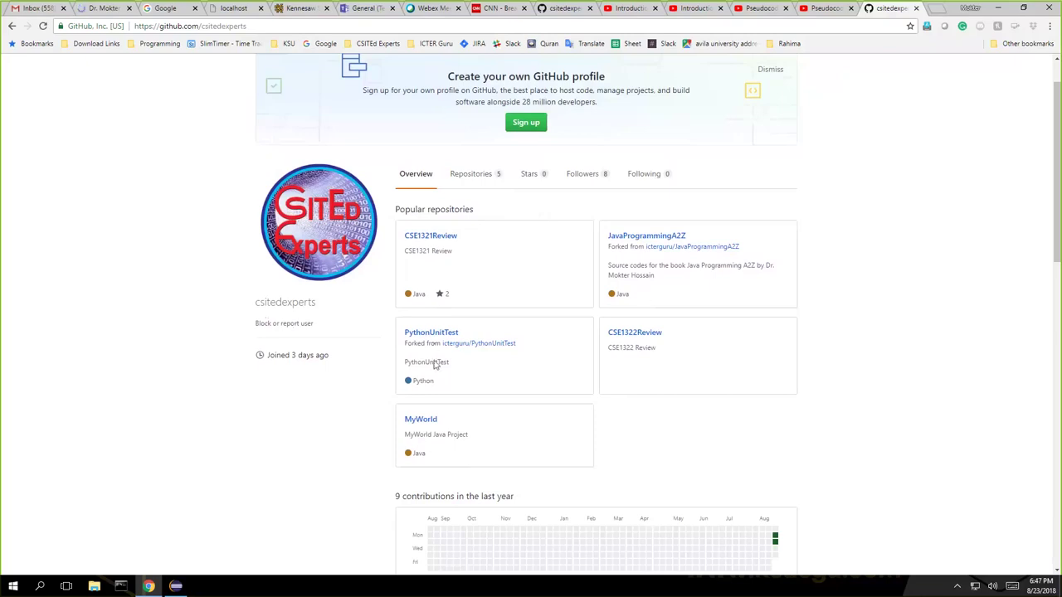
left_click_drag(636, 332, 694, 351)
left_click(648, 343)
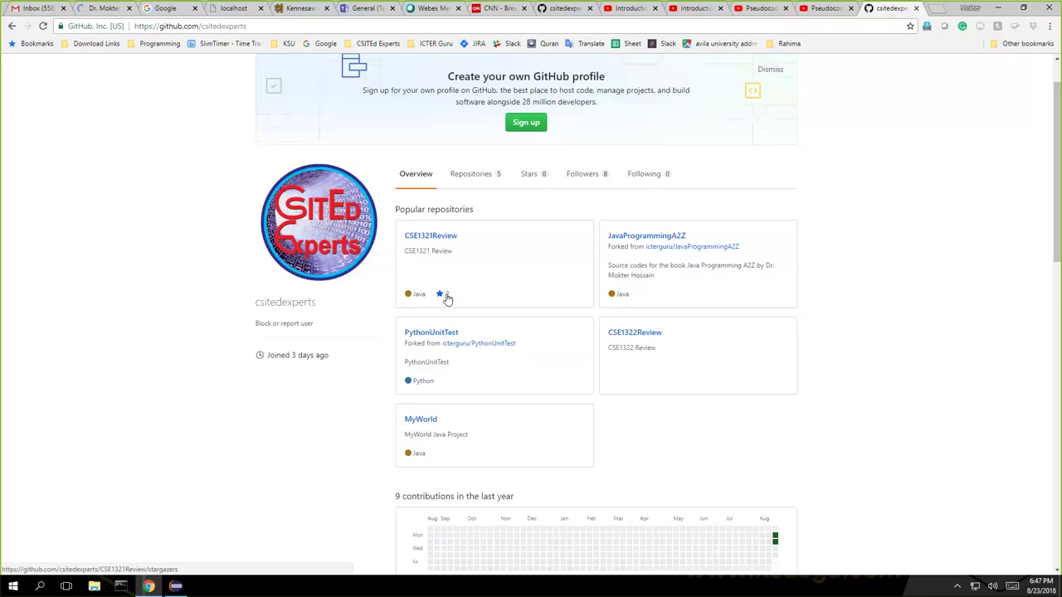
left_click(447, 241)
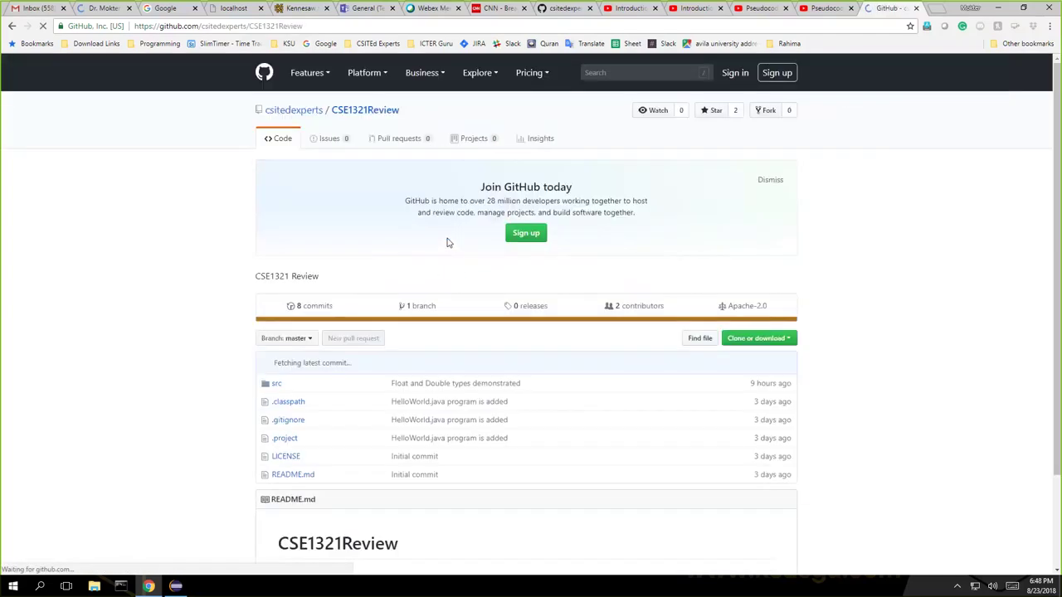
left_click(788, 340)
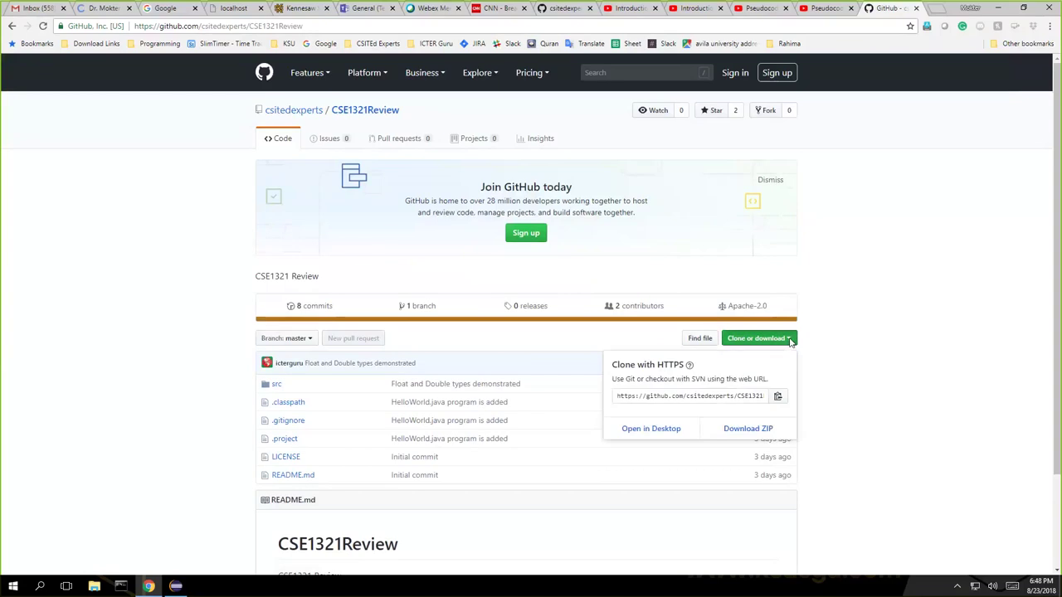
left_click(778, 398)
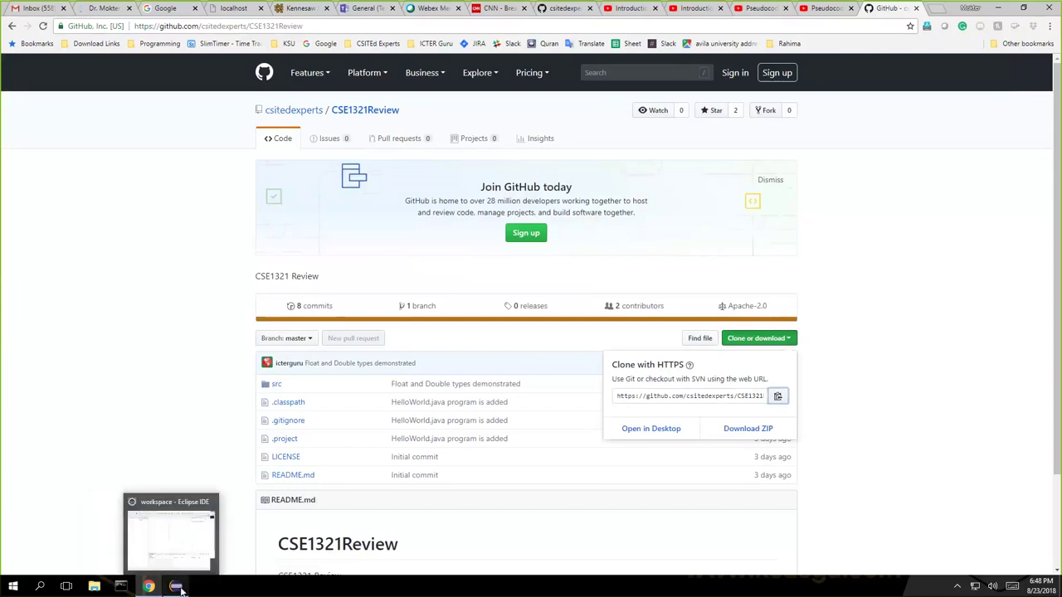
Step: Switch to Command Prompt and change into the workspace directory with "cd workspace"
left_click(121, 586)
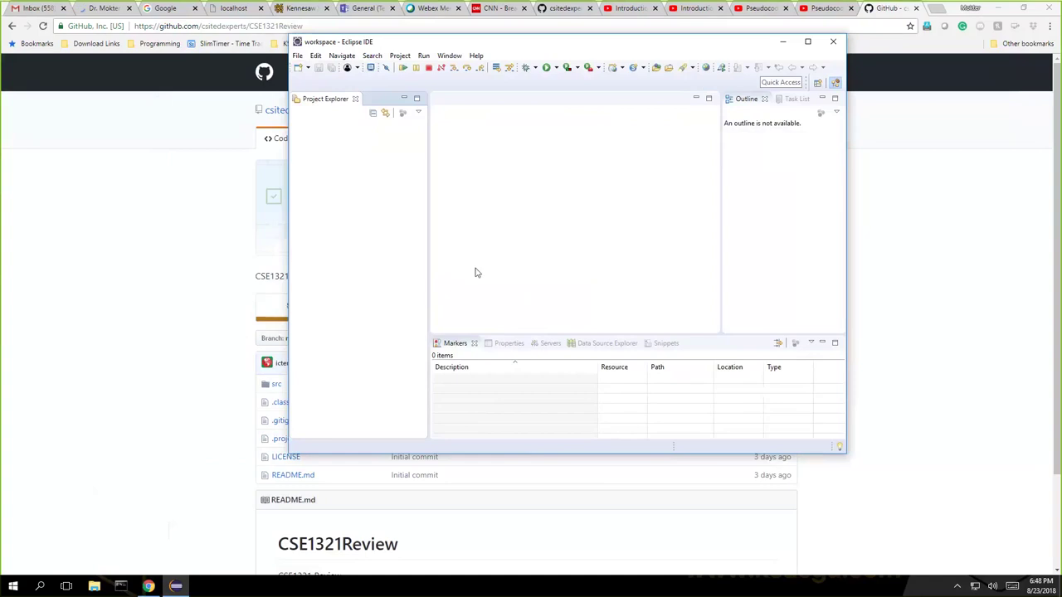
left_click(120, 585)
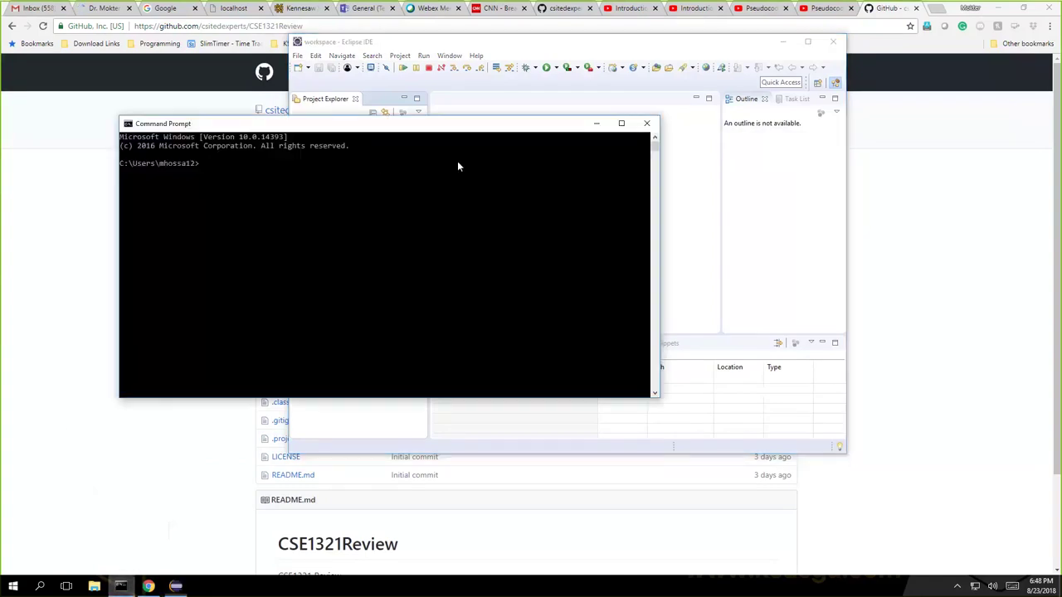
type("cd workspace")
key("Return")
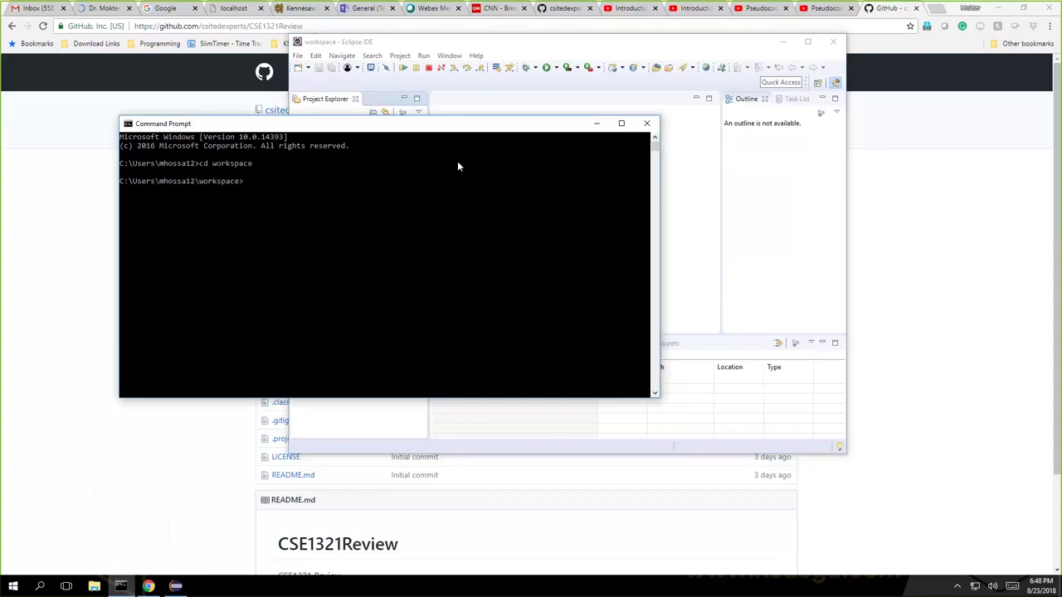
type("git clone")
key("ctrl+v")
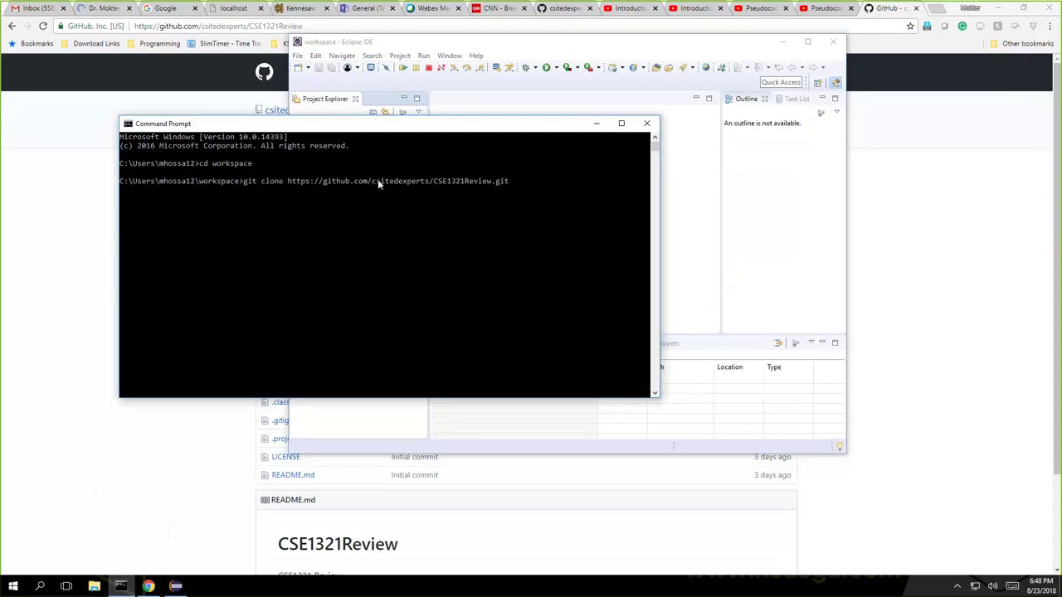
left_click_drag(288, 180, 486, 181)
left_click(527, 182)
key("Escape")
key("Return")
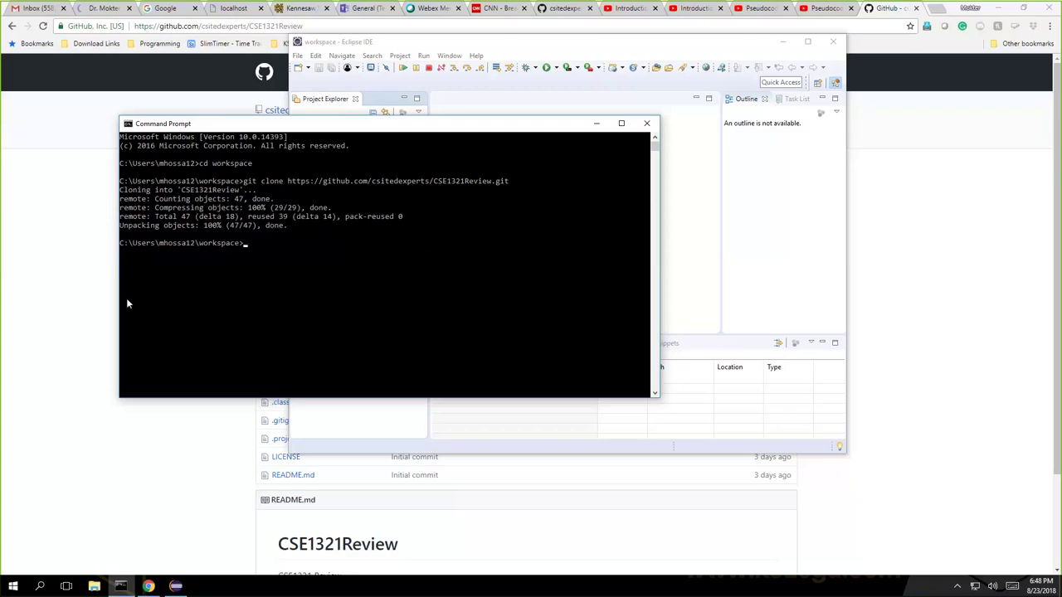
Step: Switch to File Explorer and browse from the C: drive through Users and the own user folder to the workspace folder
left_click(96, 585)
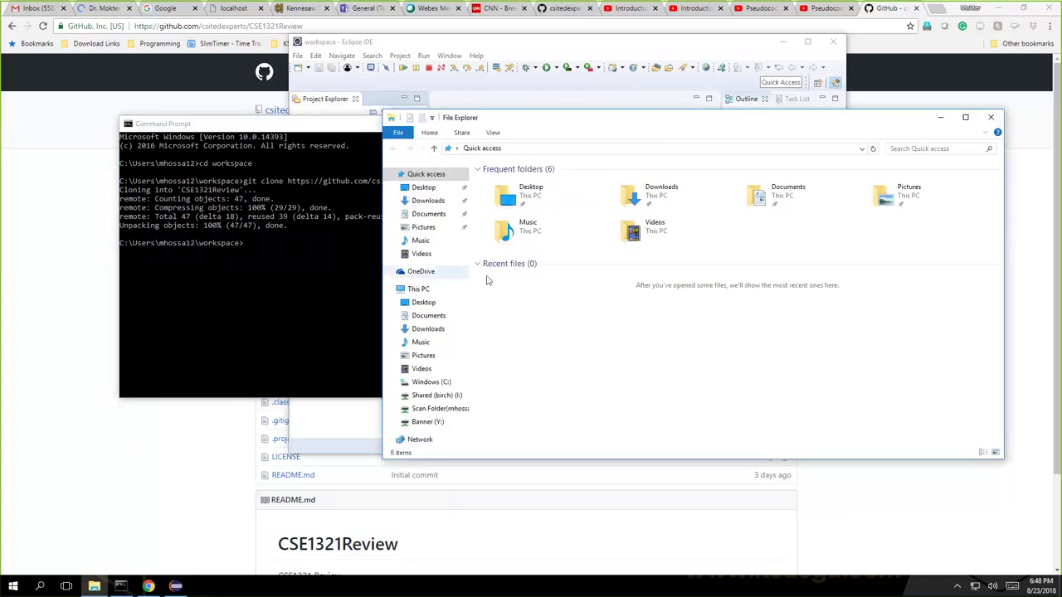
left_click(429, 383)
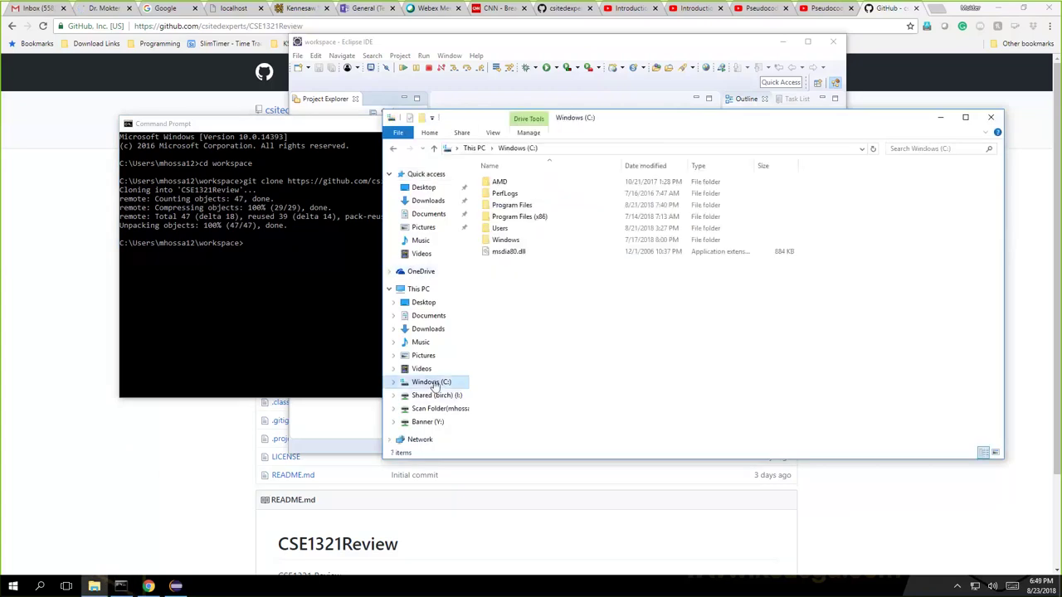
left_click(502, 229)
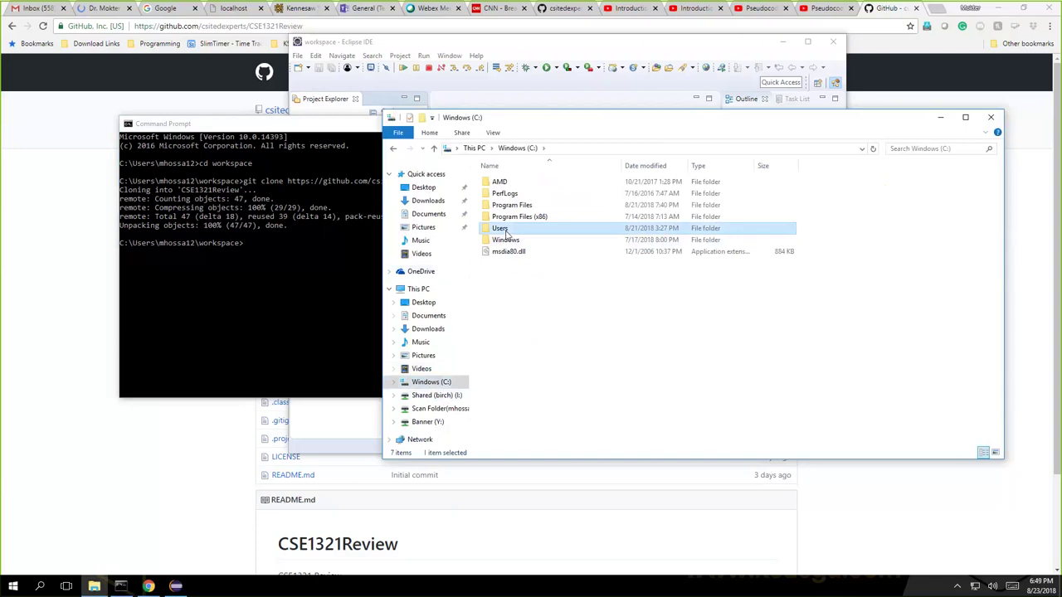
double_click(502, 229)
scroll(588, 321, "down", 3)
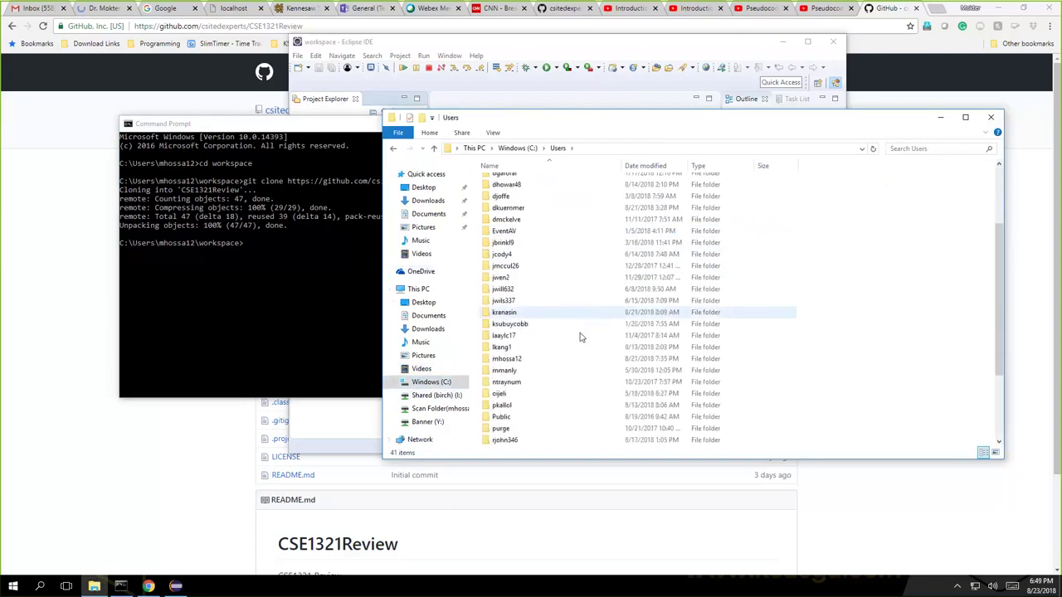
double_click(516, 359)
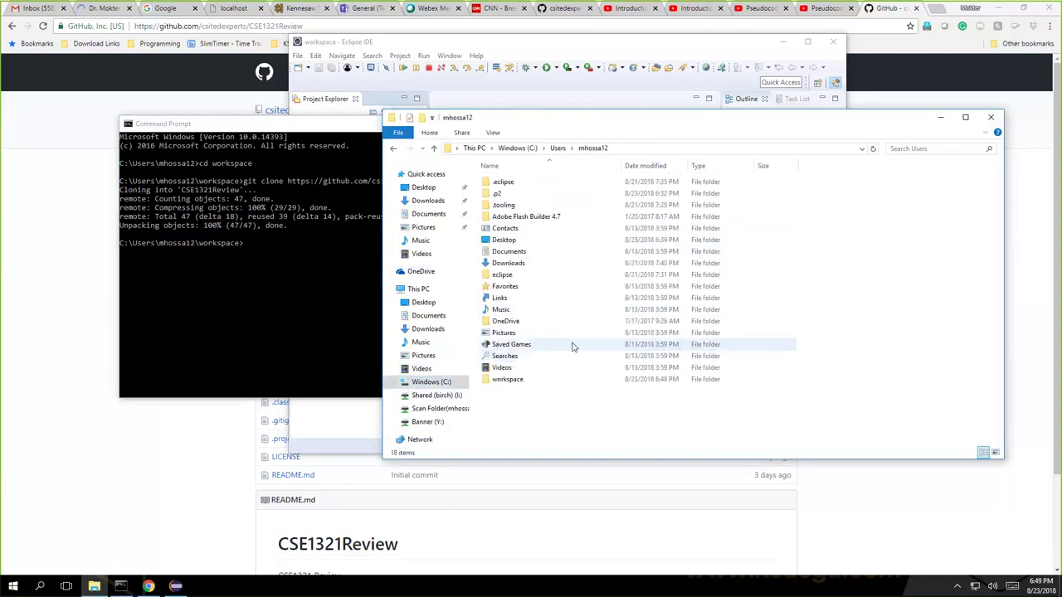
double_click(515, 379)
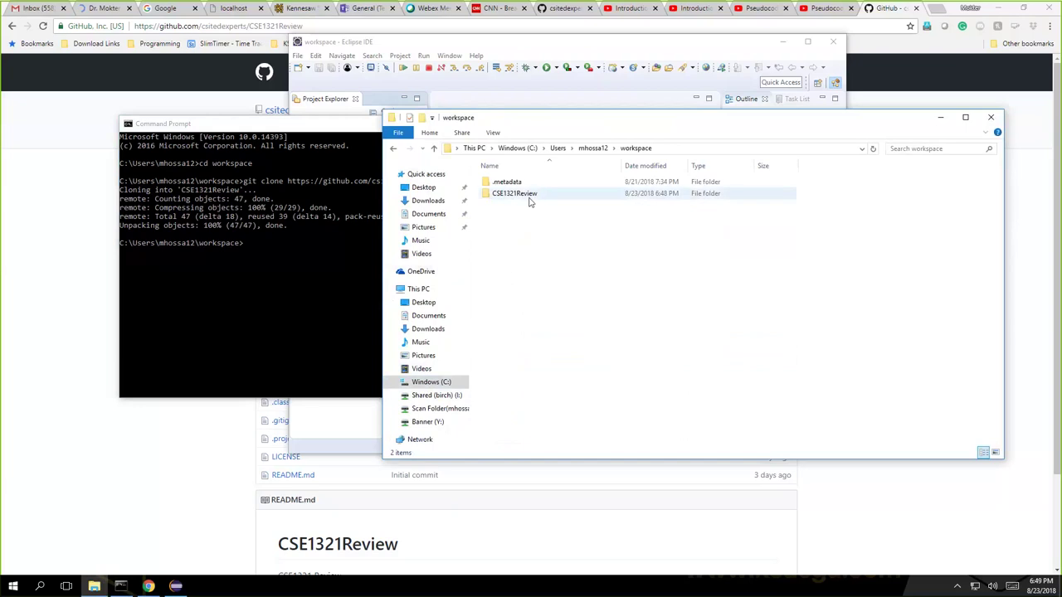
Step: Open the cloned CSE1321Review folder to examine its contents and show its full path
left_click(523, 198)
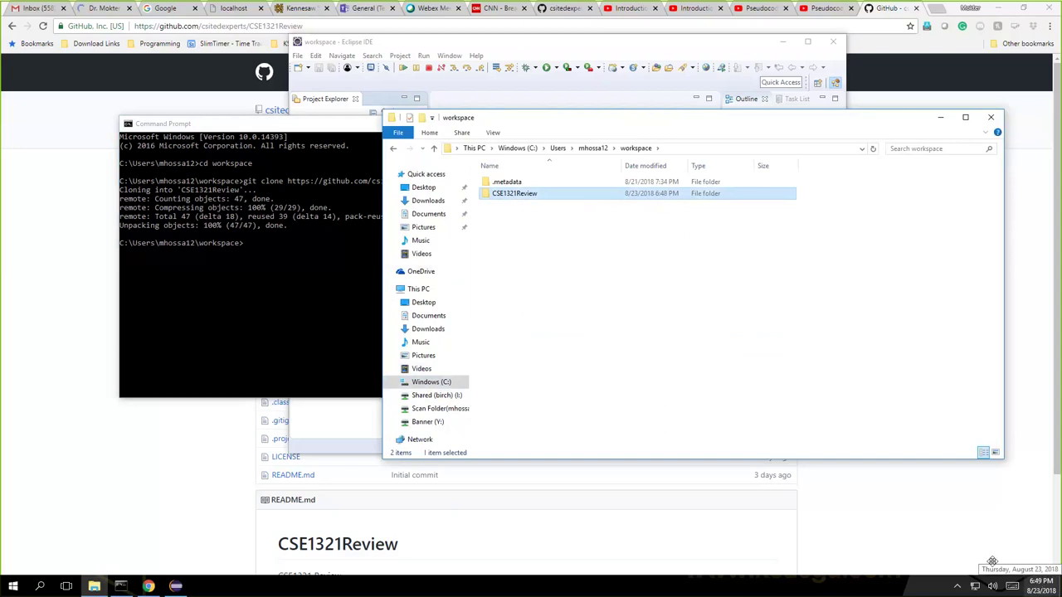
left_click(529, 196)
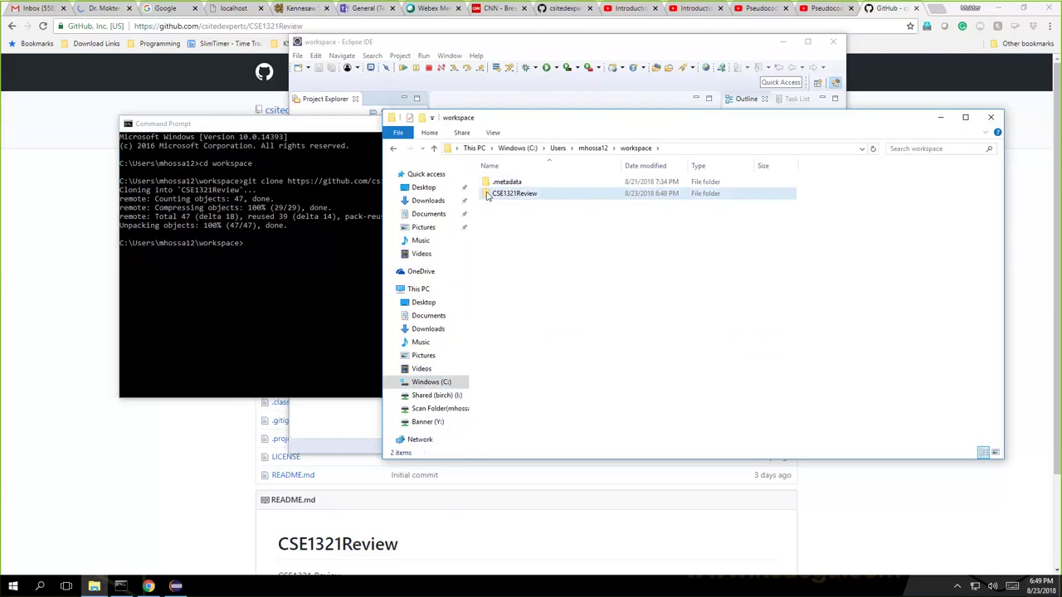
double_click(489, 194)
left_click(757, 152)
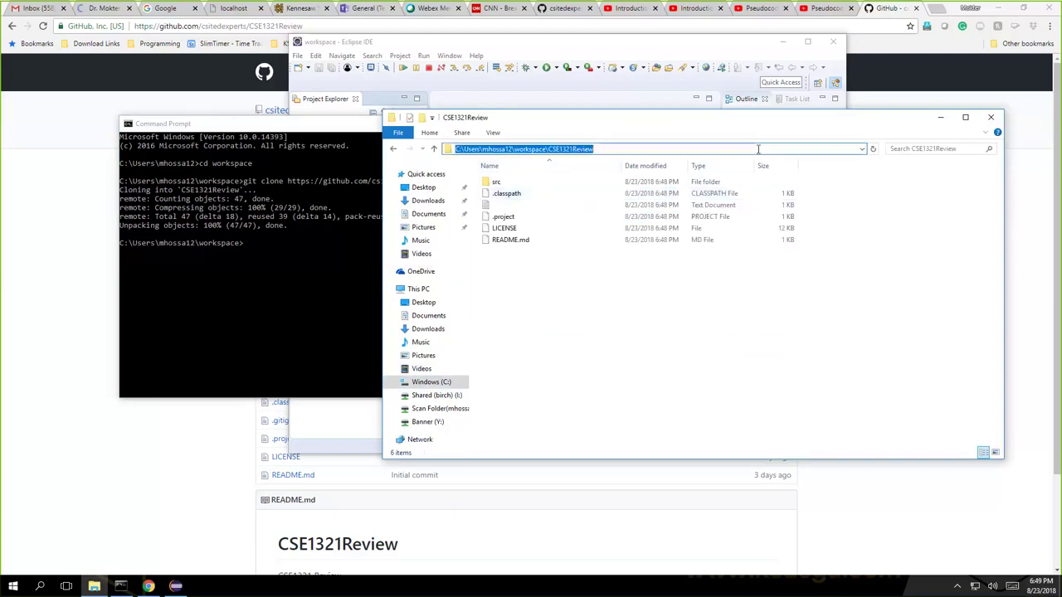
left_click(258, 247)
Step: Switch to Eclipse and start an import using the General wizard Existing Projects into Workspace
left_click(175, 588)
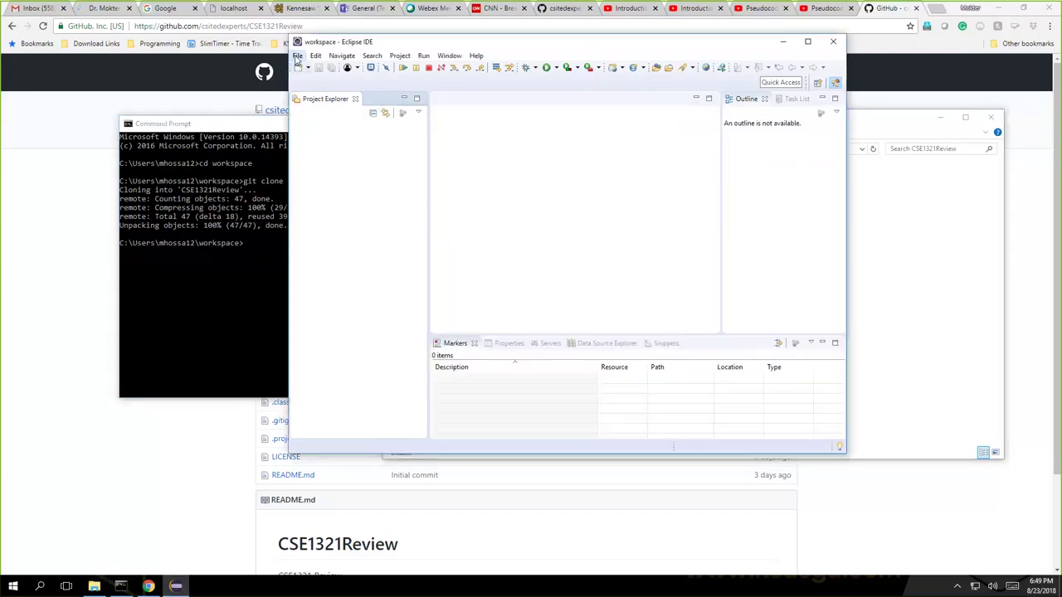
left_click(297, 57)
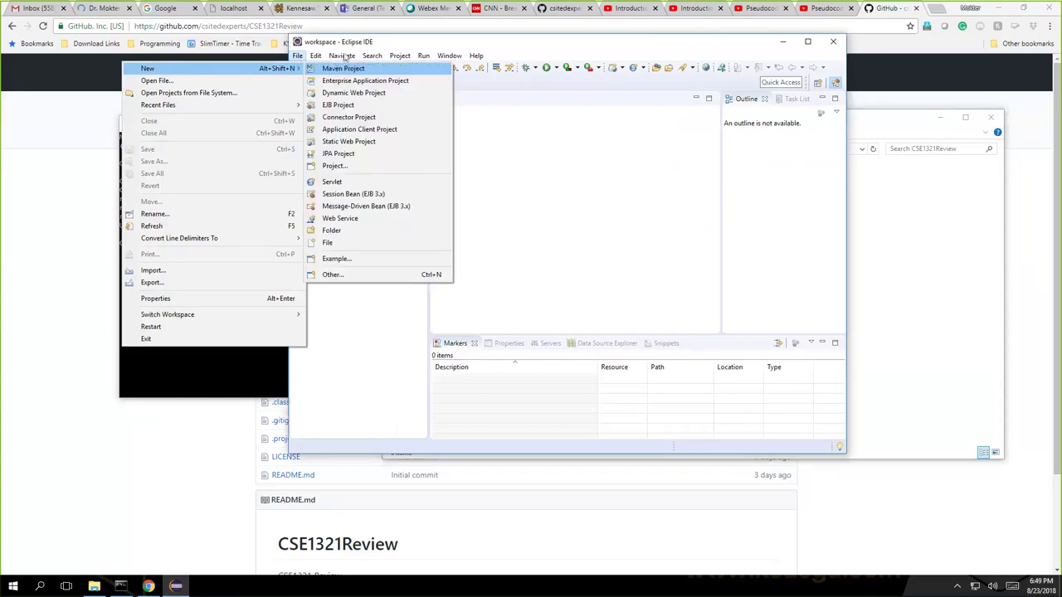
left_click(367, 42)
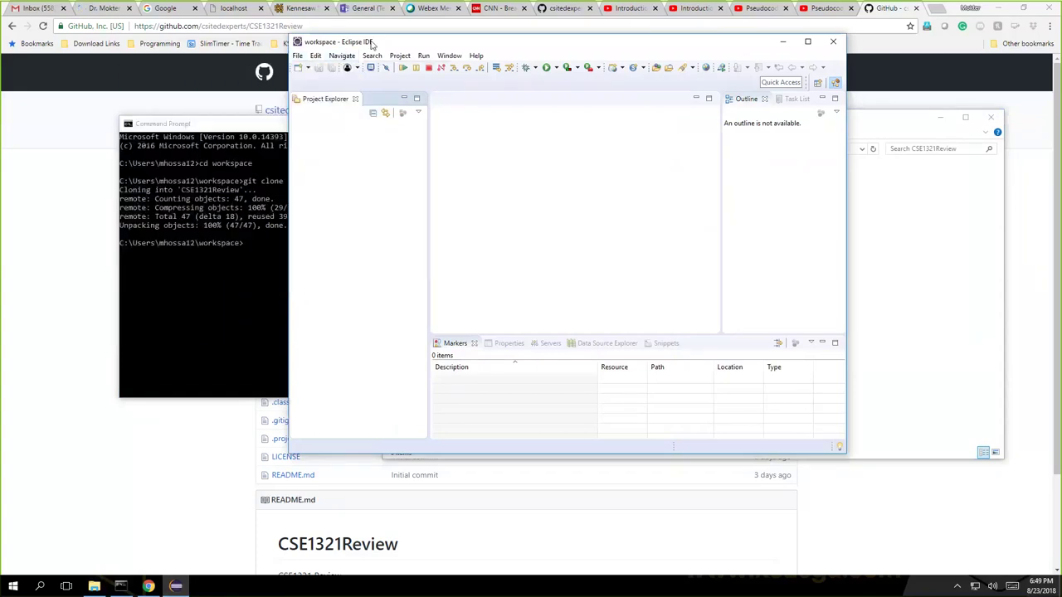
left_click(297, 56)
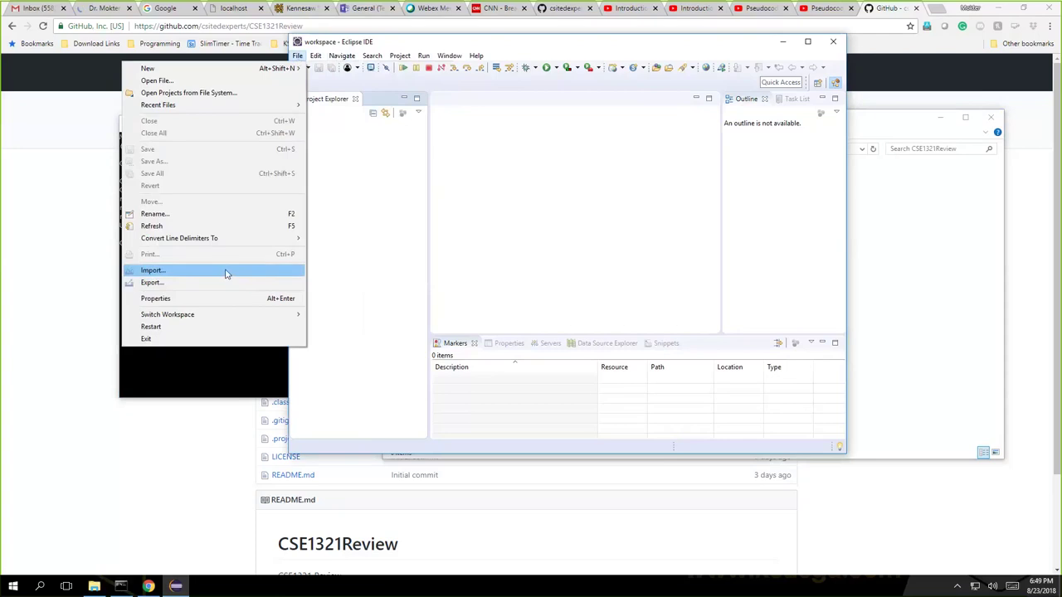
left_click(153, 270)
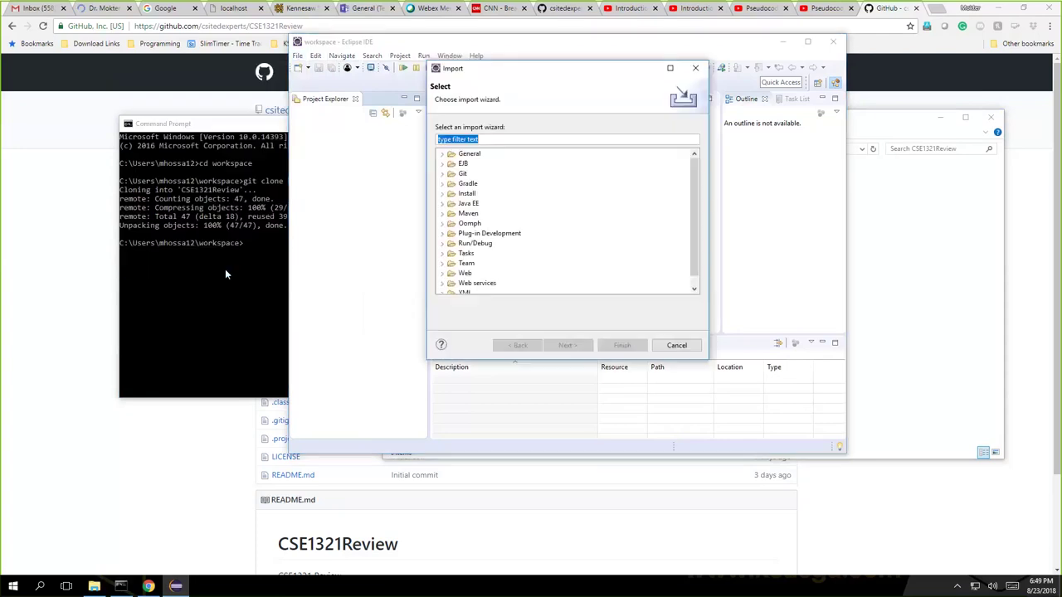
left_click(442, 155)
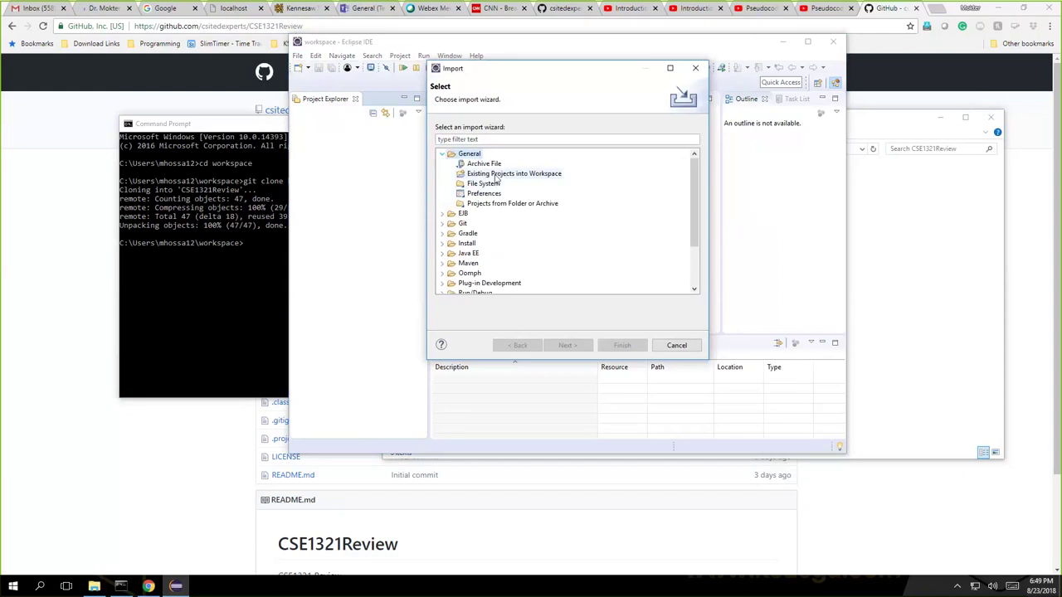
left_click(497, 176)
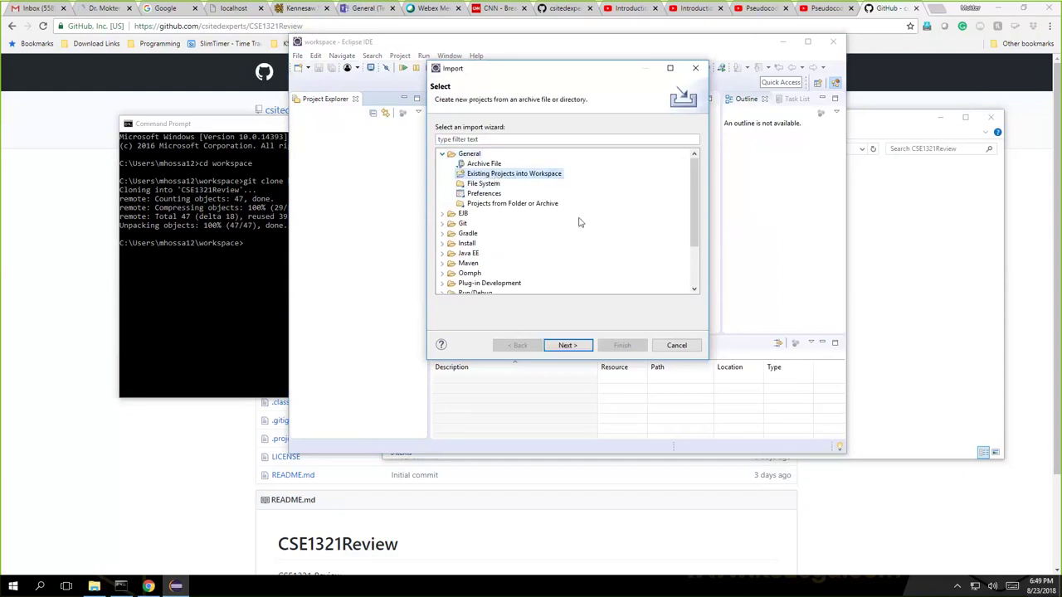
left_click(564, 346)
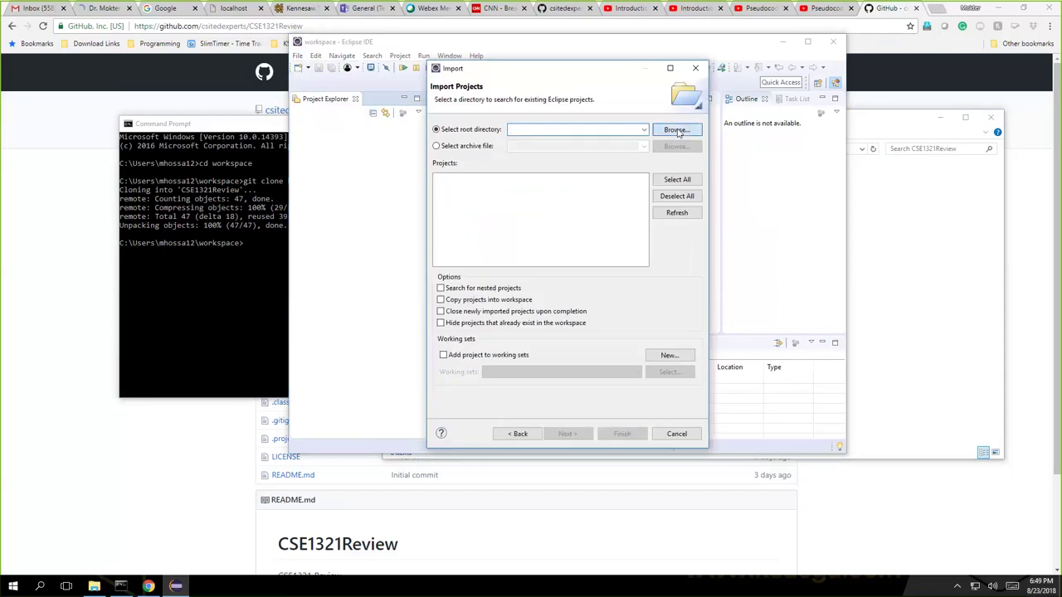
Step: Import the CSE1321Review project with the workspace's CSE1321Review folder as root directory, and widen the Project Explorer
left_click(674, 130)
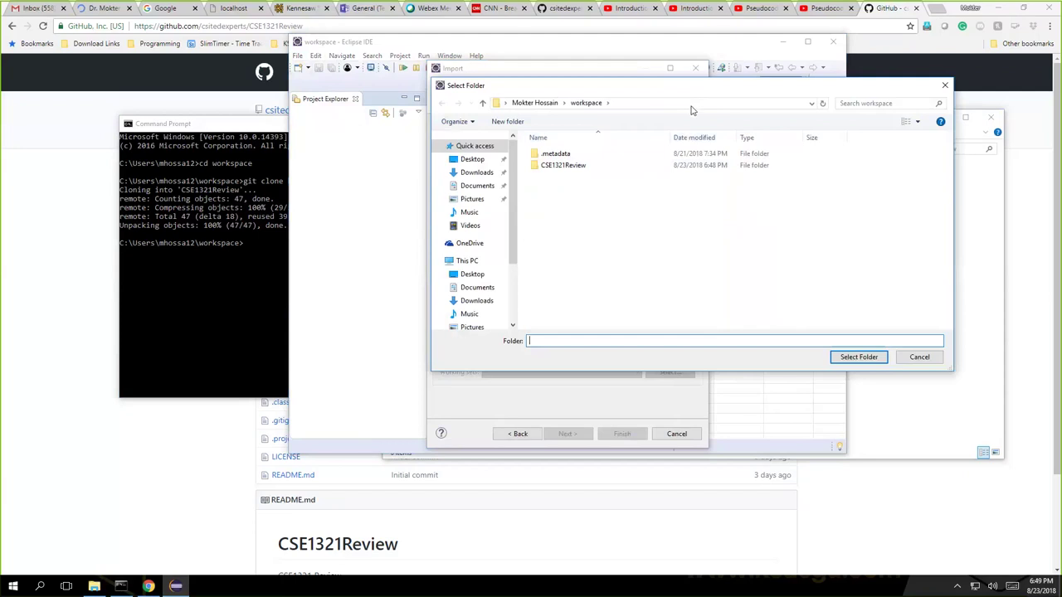
left_click(628, 104)
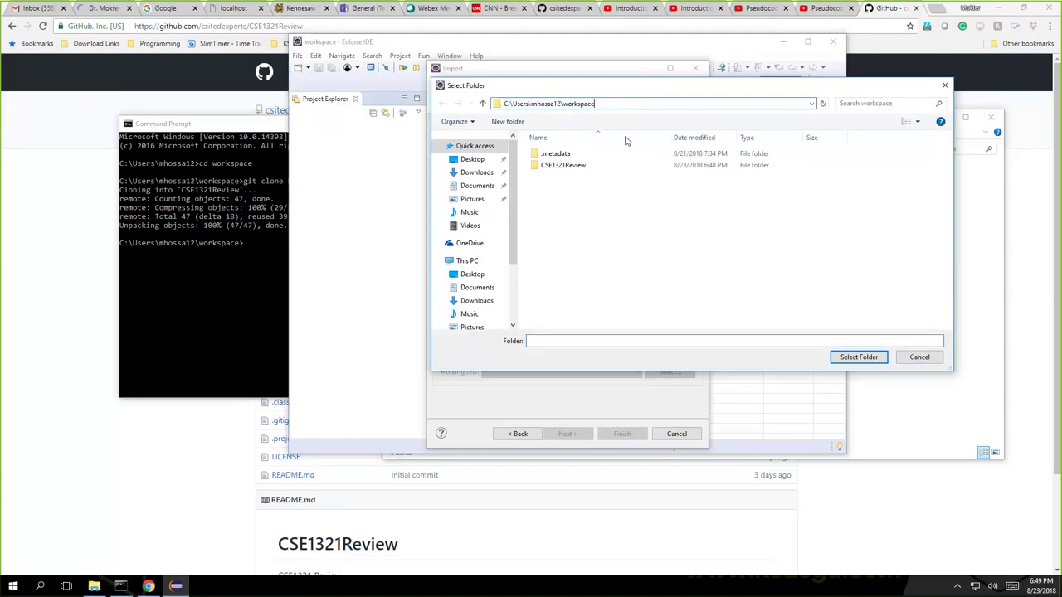
double_click(551, 167)
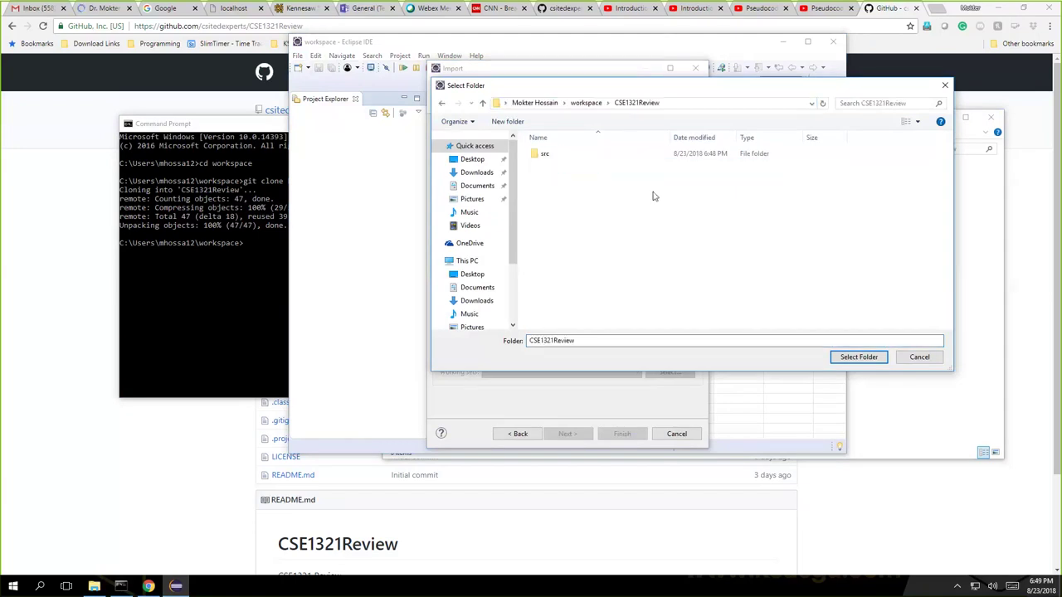
left_click(859, 357)
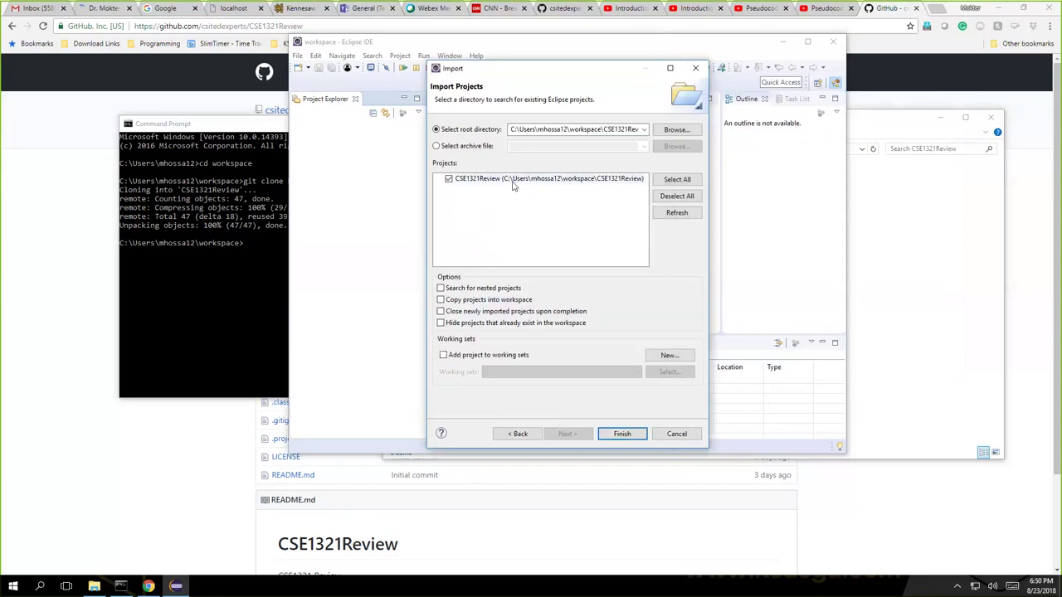
left_click(622, 434)
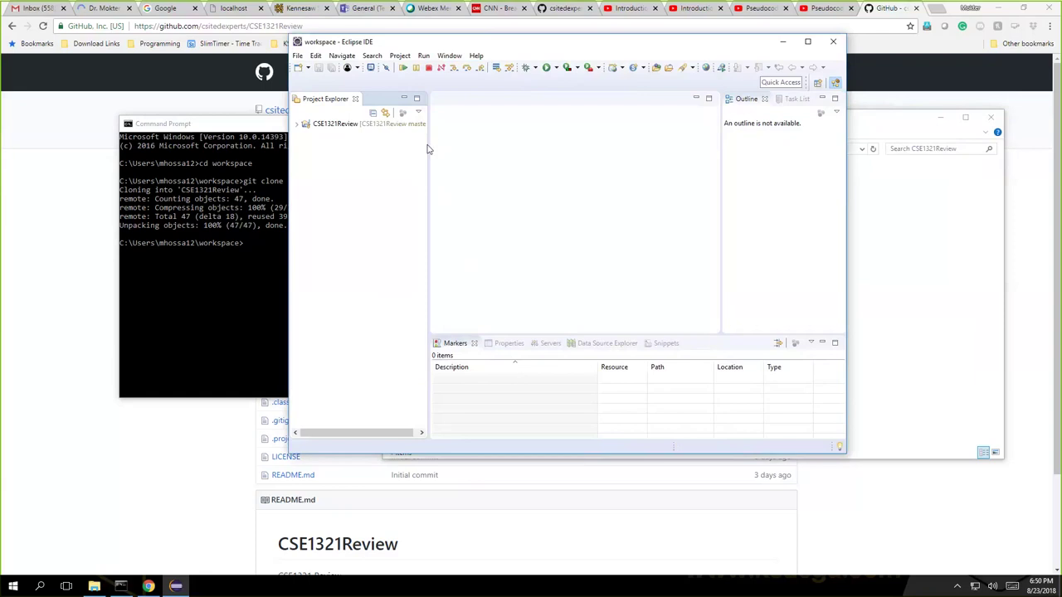
left_click_drag(426, 146, 508, 145)
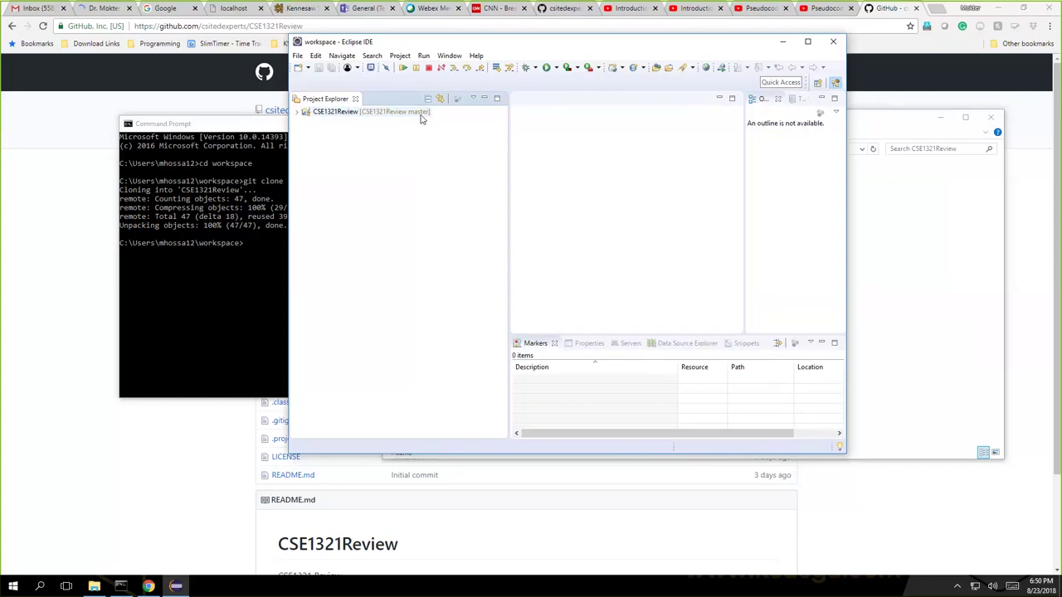
Step: Switch to the CSE1321Review repository page in Chrome and show its list of branches
left_click(157, 445)
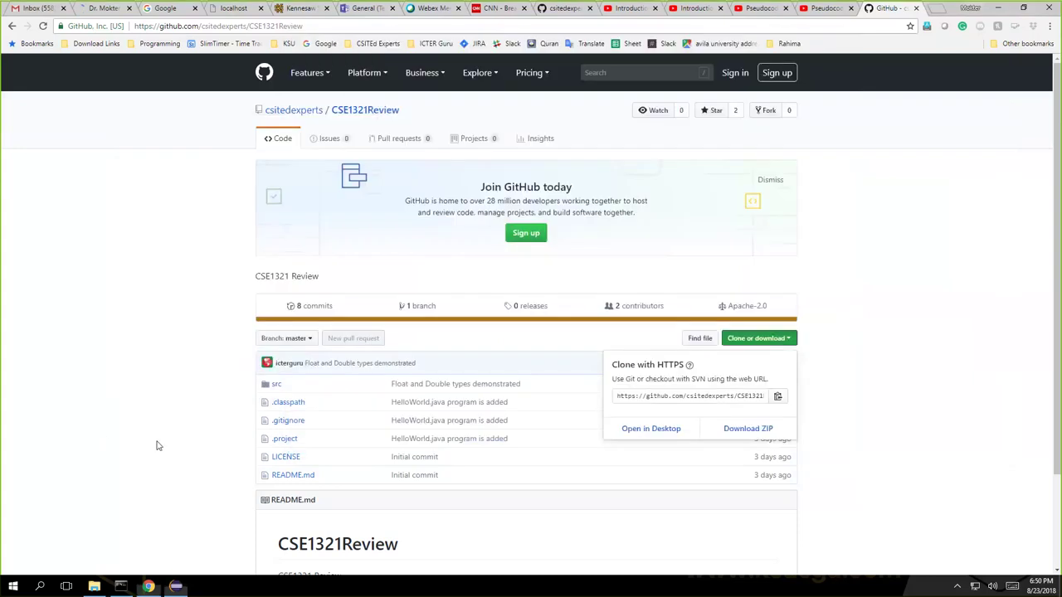
left_click(309, 340)
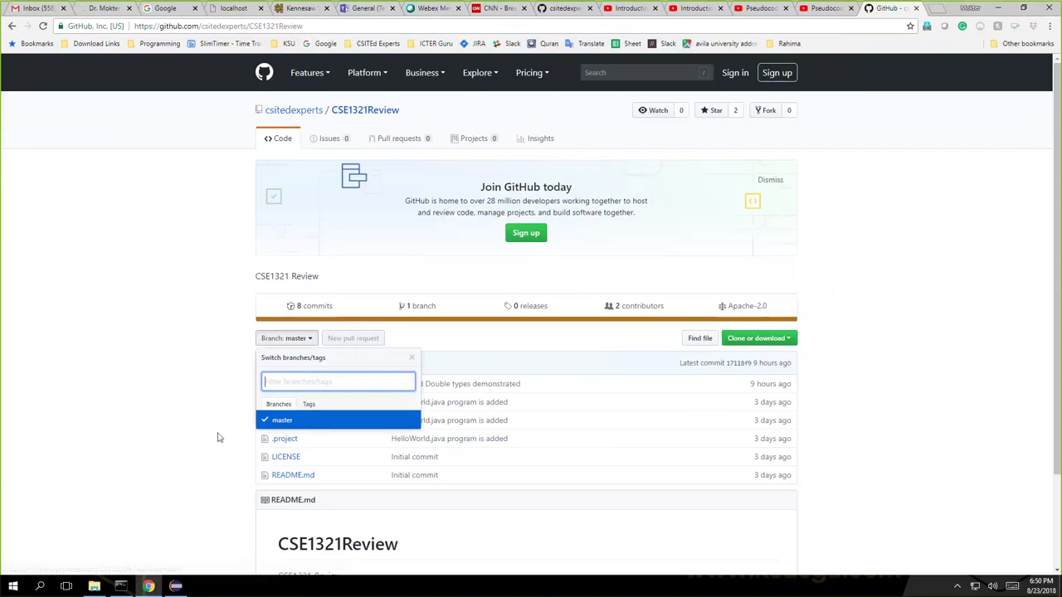
Step: Close the branch list and open the commit history of the CSE1321Review repository's master branch
left_click(123, 400)
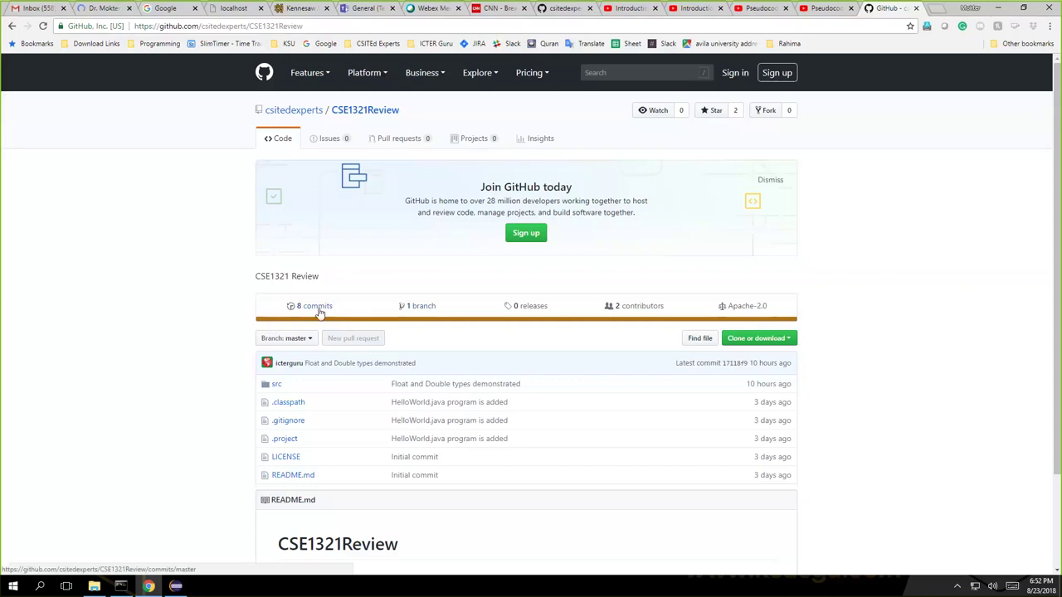
left_click(320, 309)
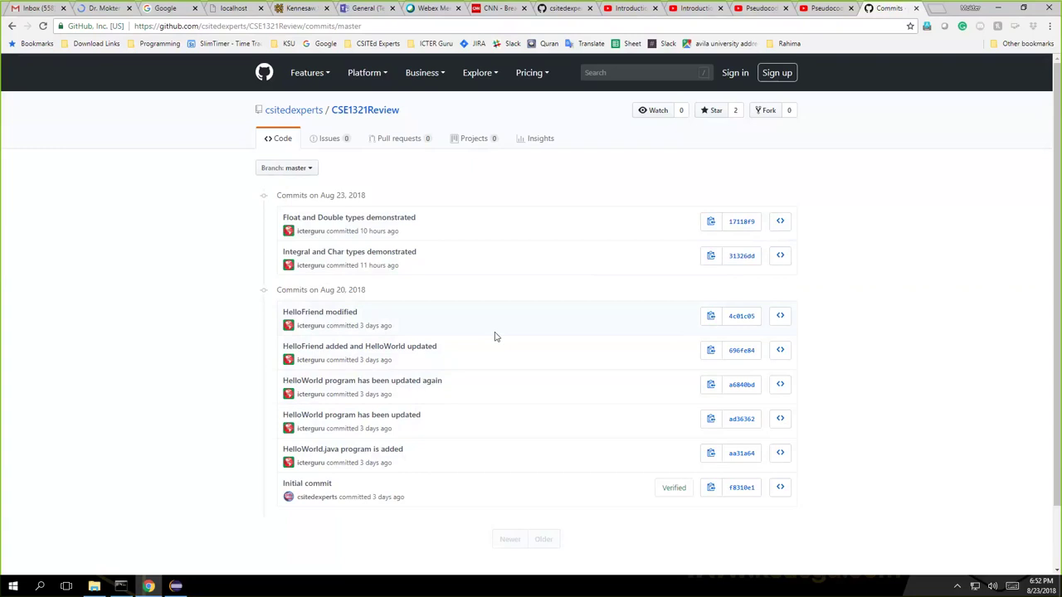
Step: Switch to Eclipse and expand the CSE1321Review project down to the Java files in the src folder's dataTypes package
left_click(998, 10)
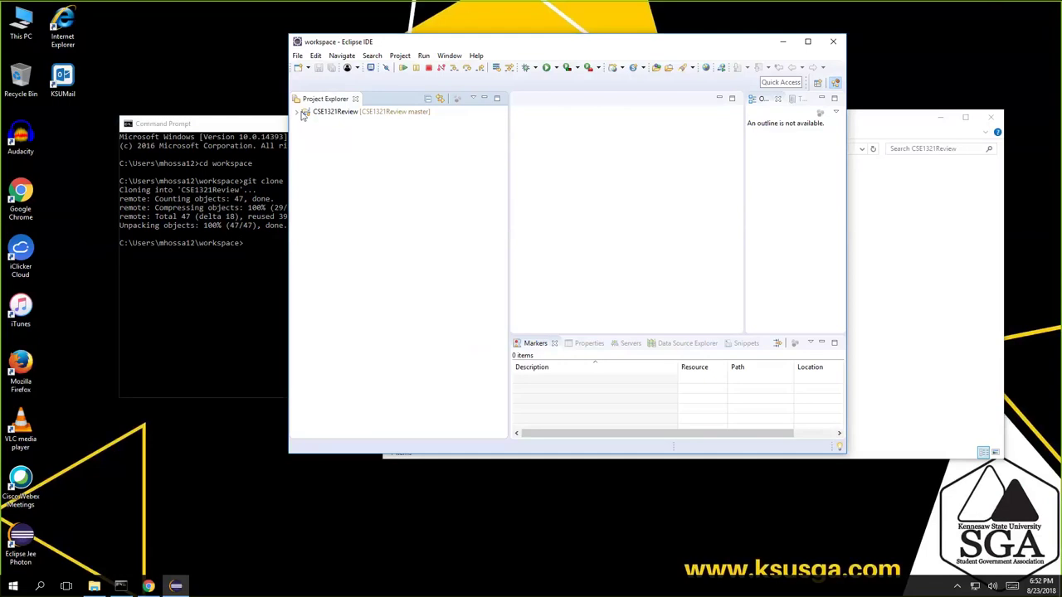
left_click(297, 112)
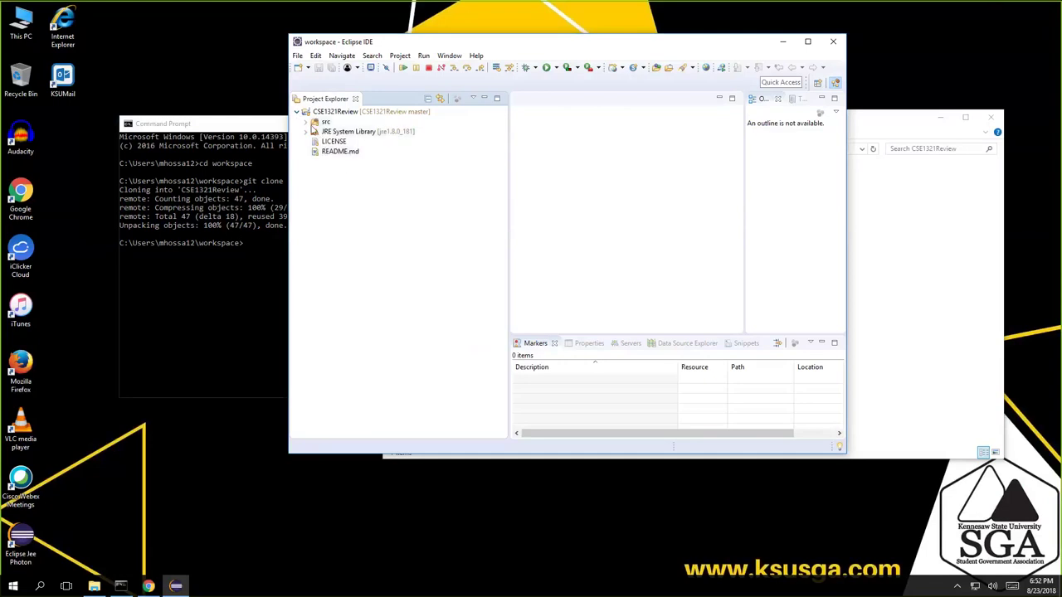
left_click(305, 122)
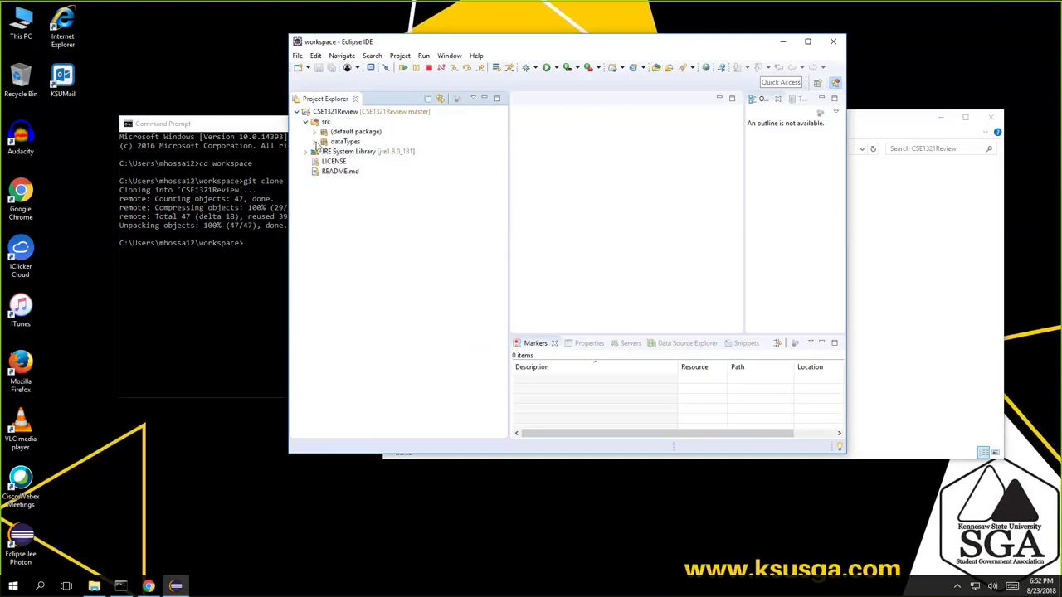
left_click(315, 142)
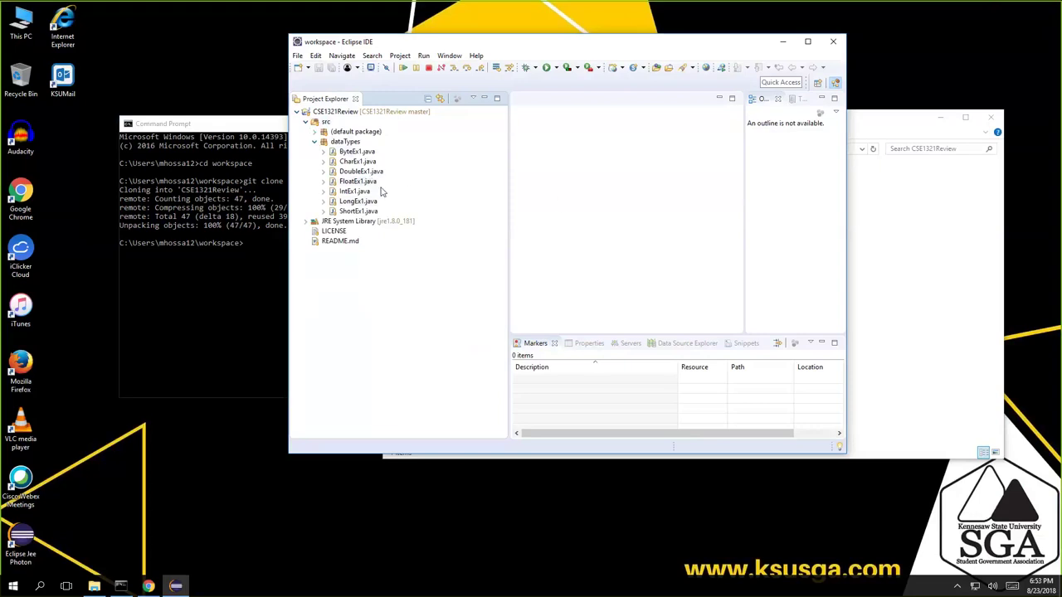
Step: Open ByteEx1.java from the dataTypes package in a maximized Eclipse window and place the cursor in the value1 declaration
double_click(348, 153)
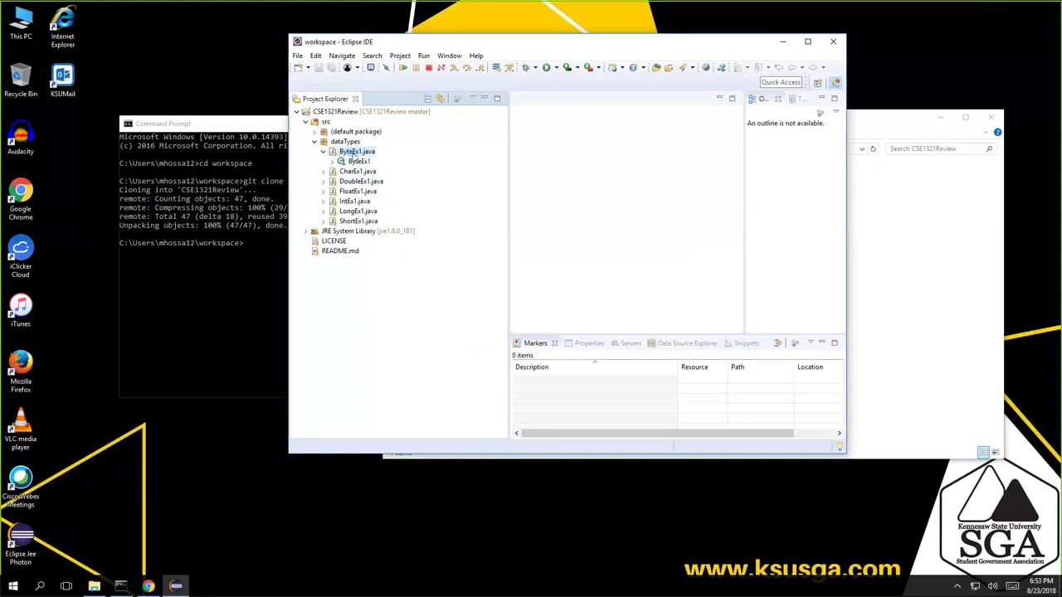
left_click(807, 42)
left_click(656, 210)
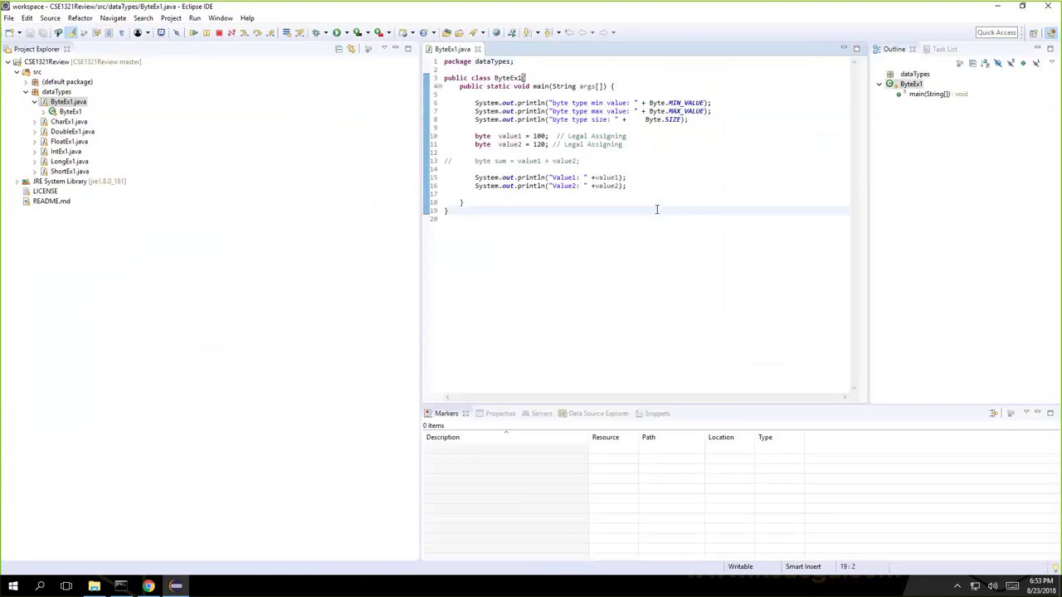
left_click(508, 138)
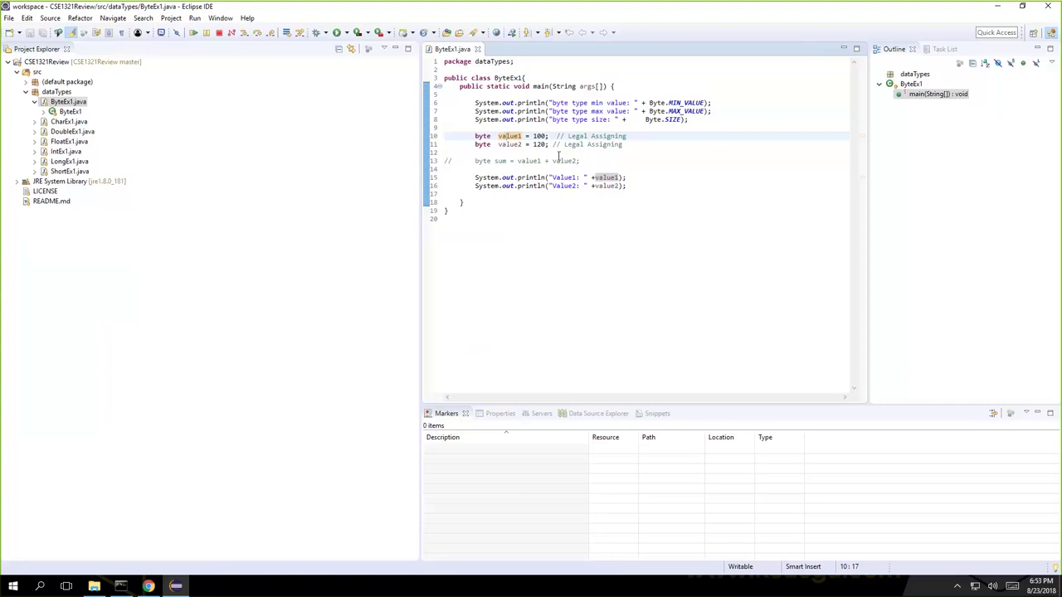
Step: Switch back to Chrome and view the open YouTube pages for the Algorithms and Pseudocodes and the Git and GitHub Related Videos playlists
left_click(1002, 6)
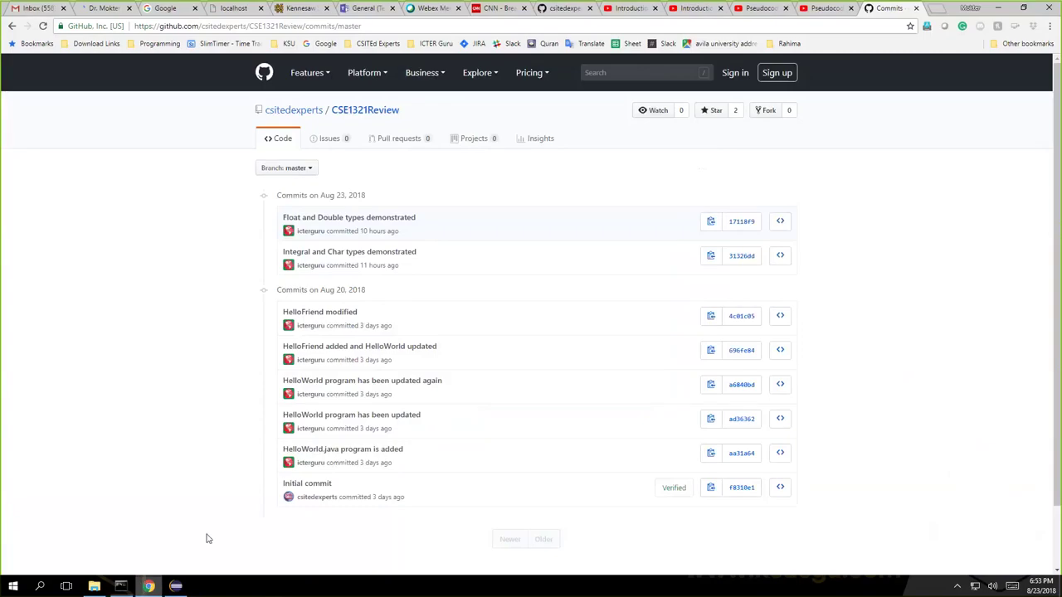
left_click(815, 9)
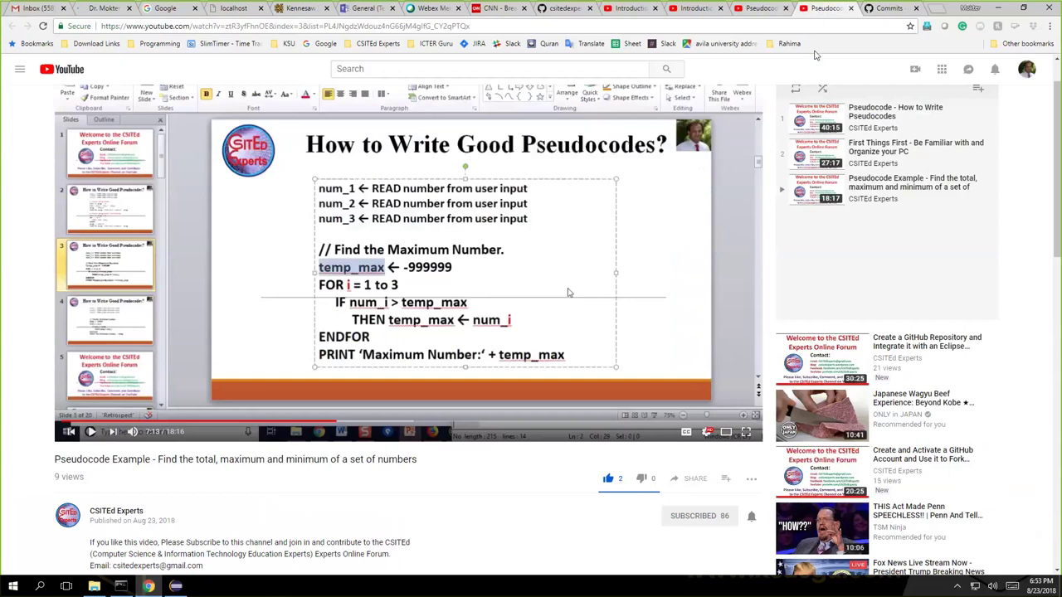
left_click(832, 114)
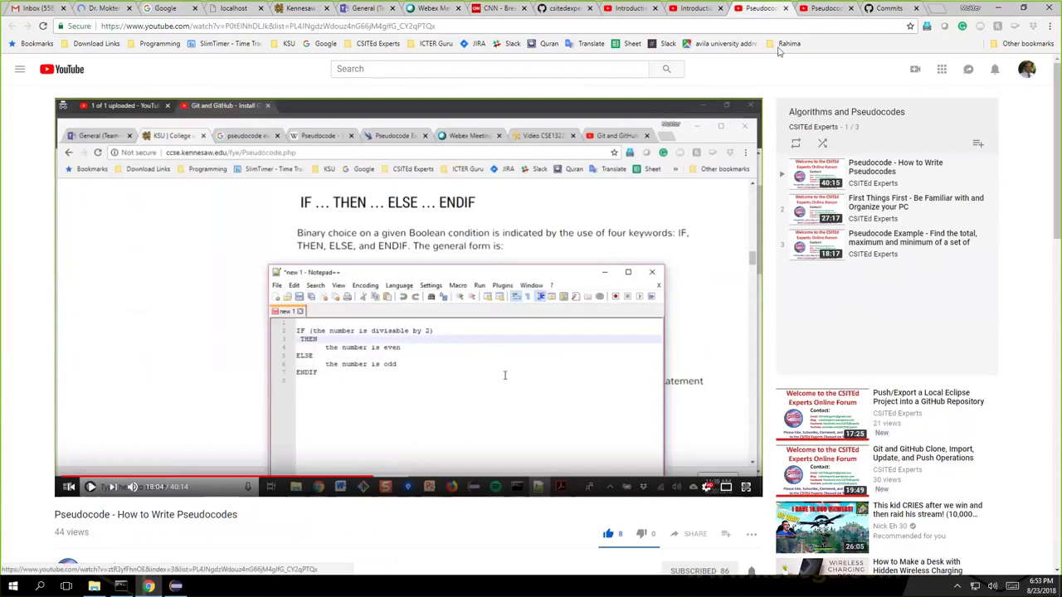
left_click(677, 8)
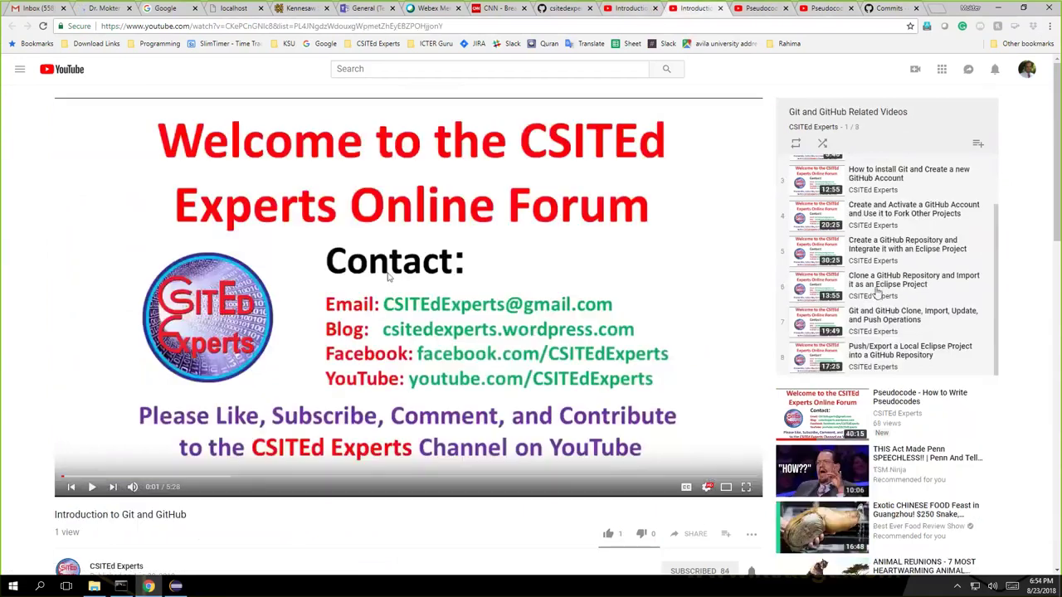
Step: Load Introduction to Type Systems from the Data Types and Data Structures playlist, pause it and go to 6:38, the byte type slide
left_click(631, 9)
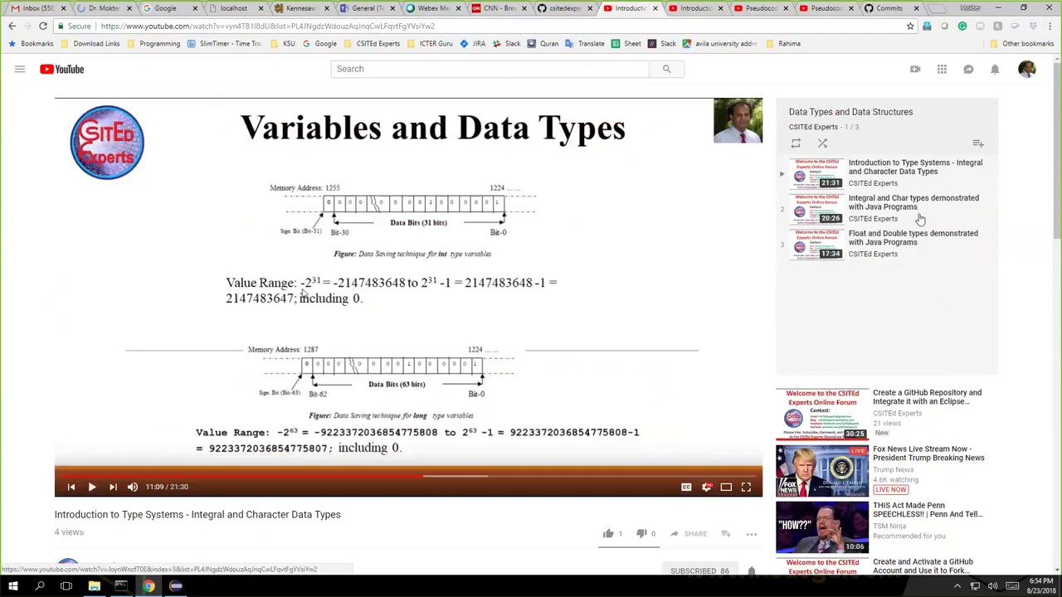
left_click(896, 173)
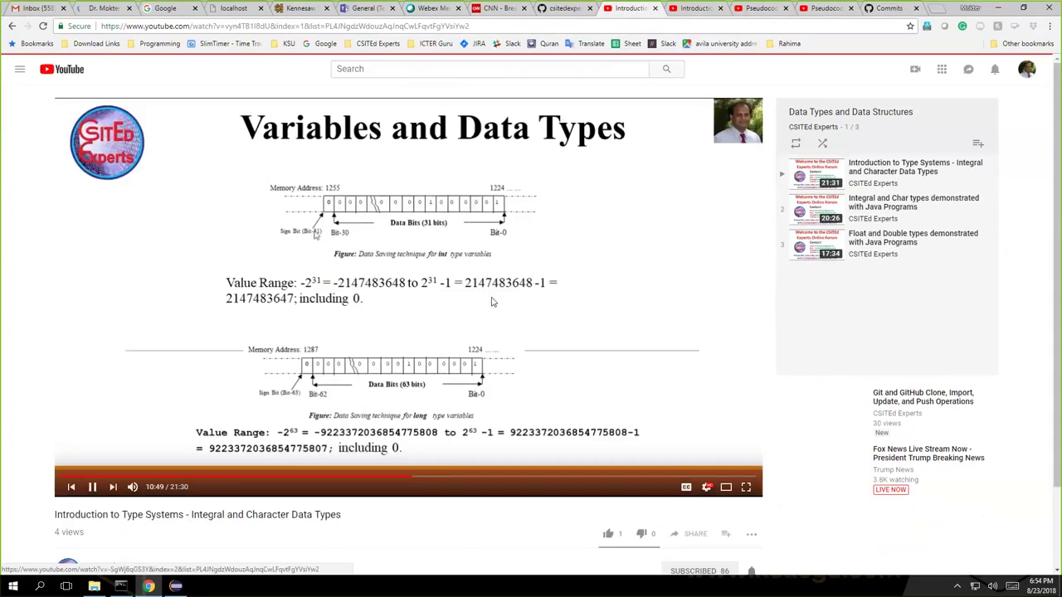
left_click(492, 302)
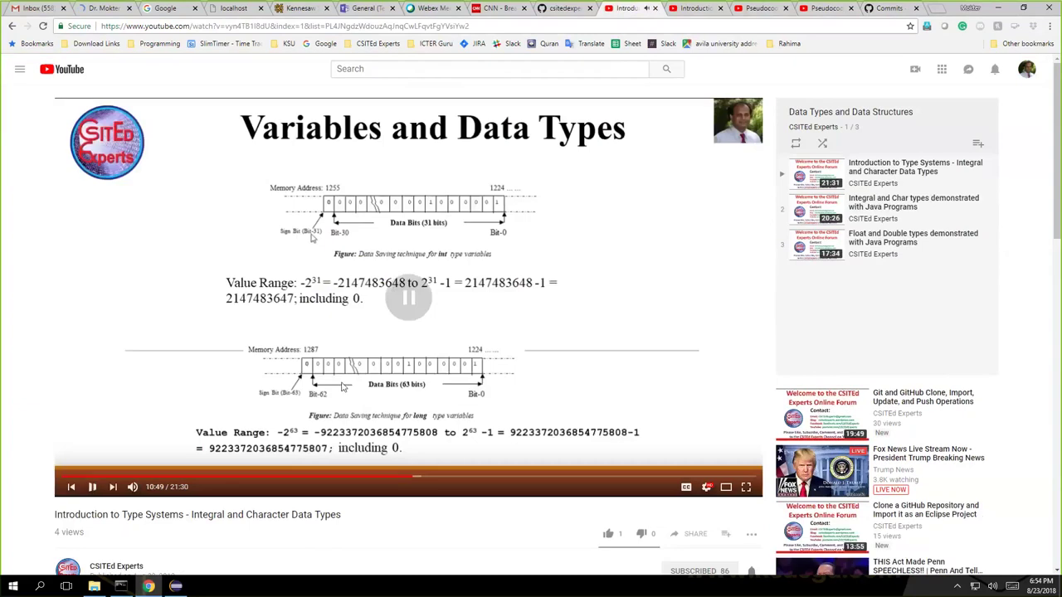
left_click(278, 480)
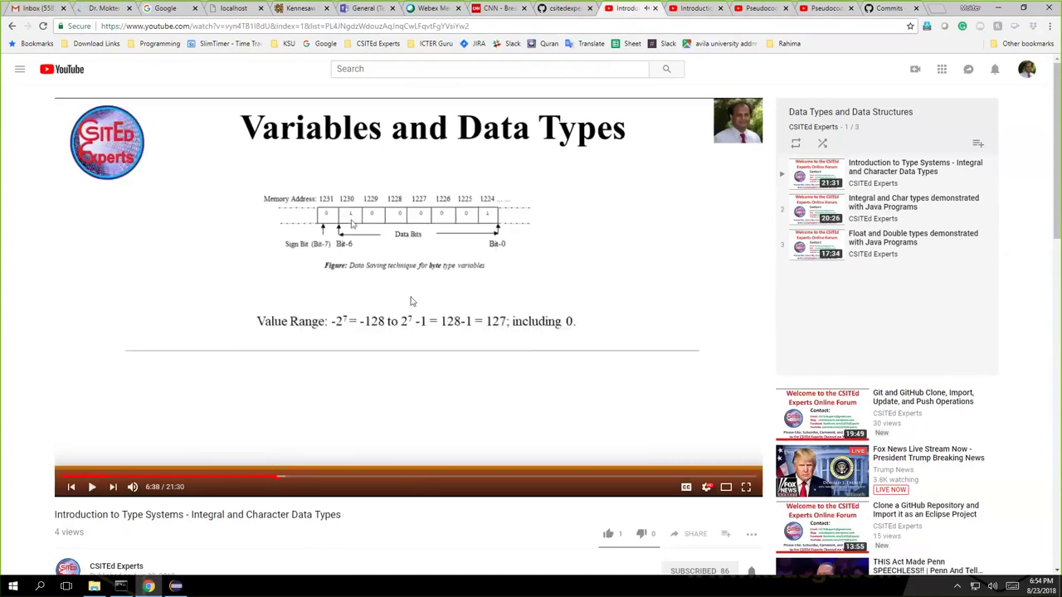